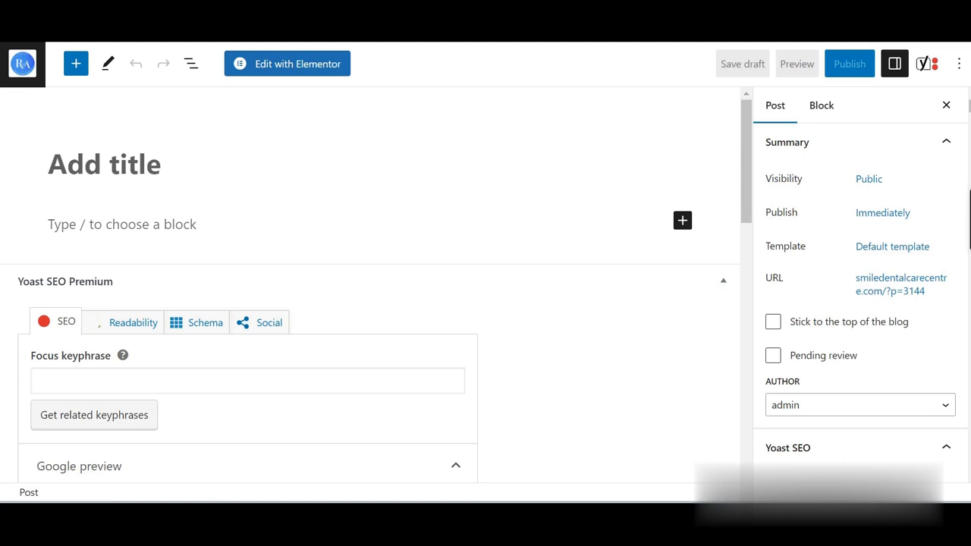
Switch to the Bed Bug Experts site's new post editor and examine which settings boxes are available for the post.
key("ctrl+t")
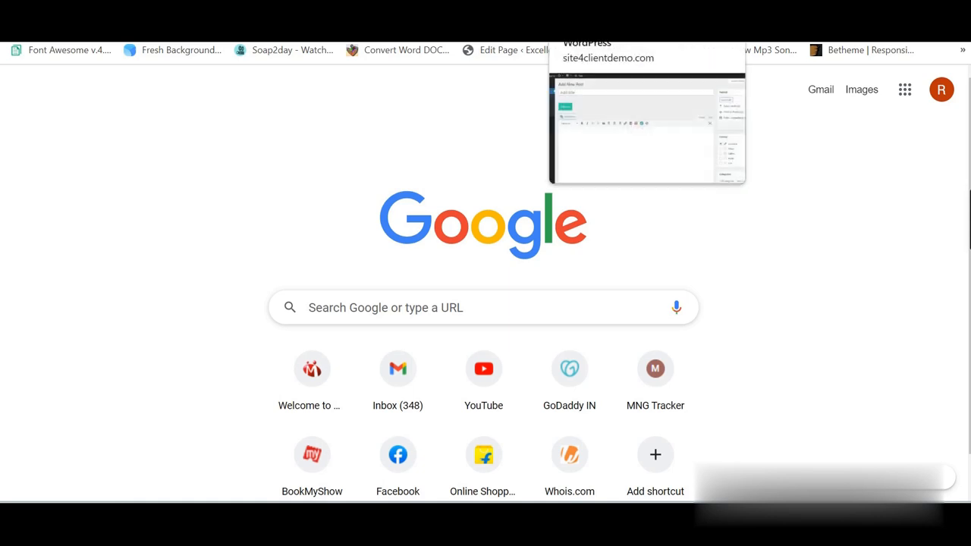
left_click(599, 6)
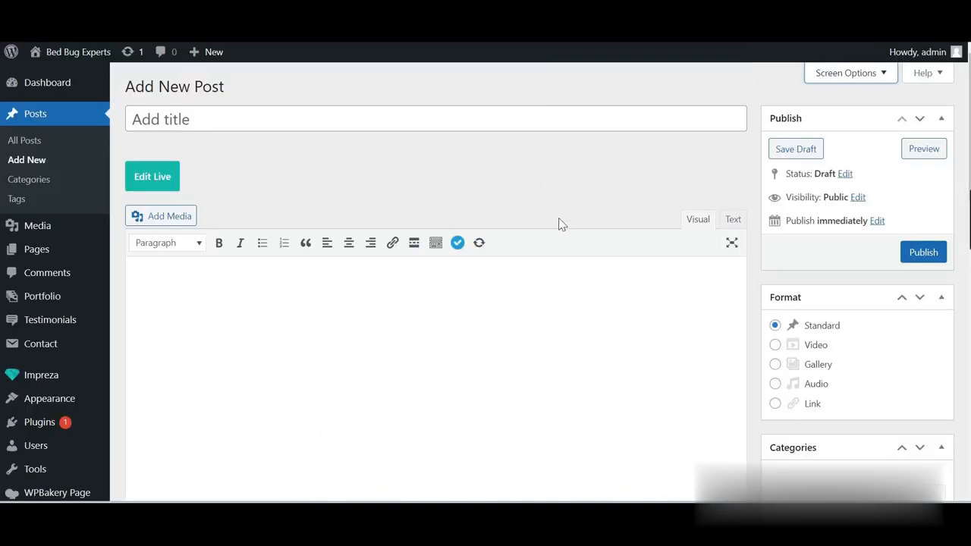
scroll(822, 270, "down", 10)
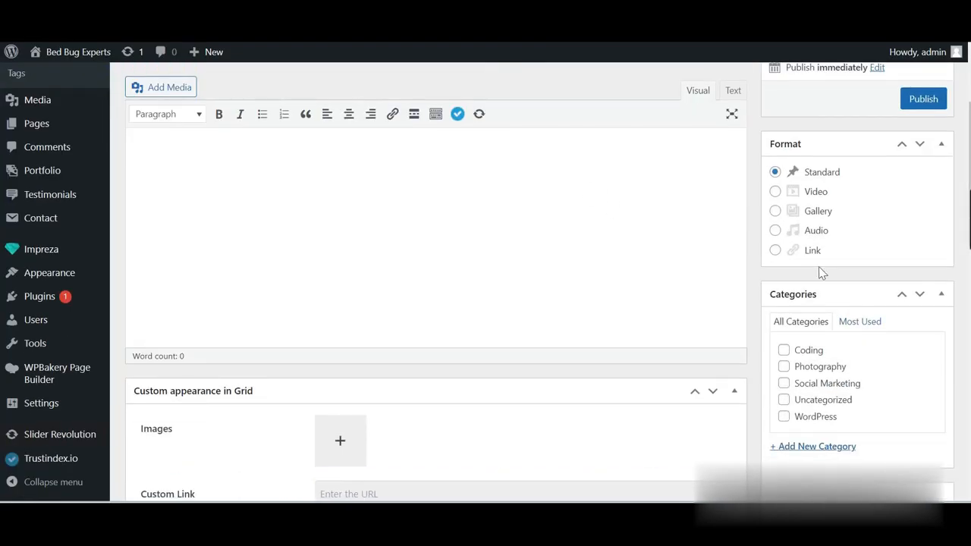
scroll(848, 303, "down", 2)
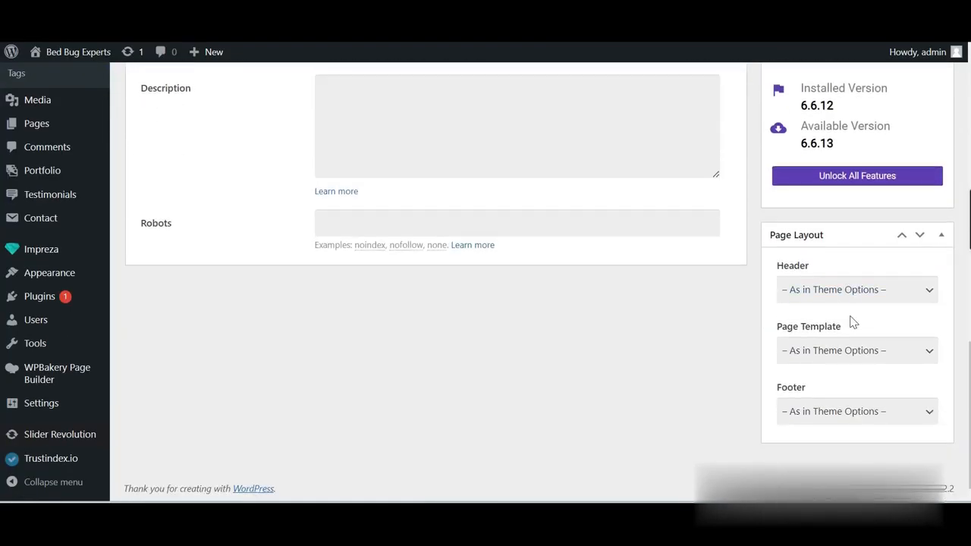
scroll(853, 322, "up", 3)
scroll(852, 327, "up", 10)
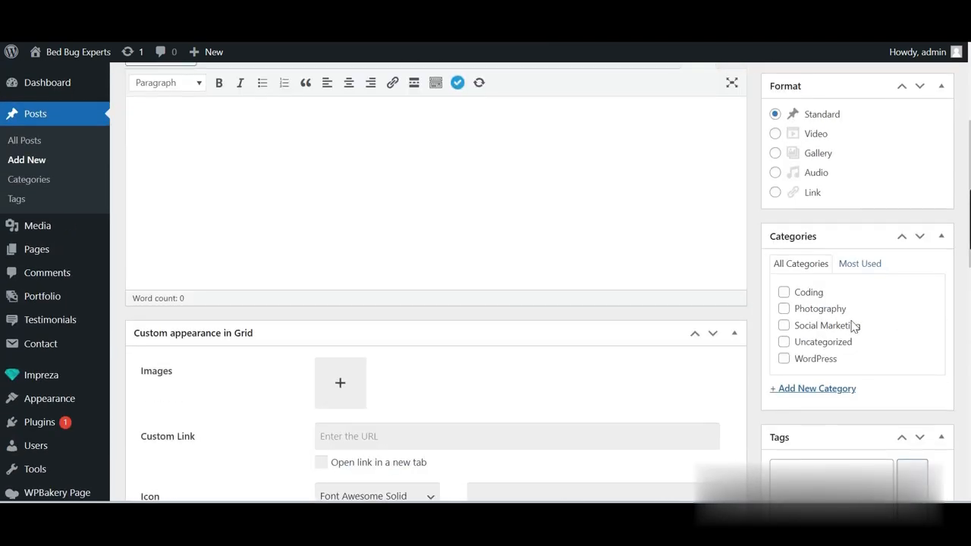
scroll(836, 254, "down", 15)
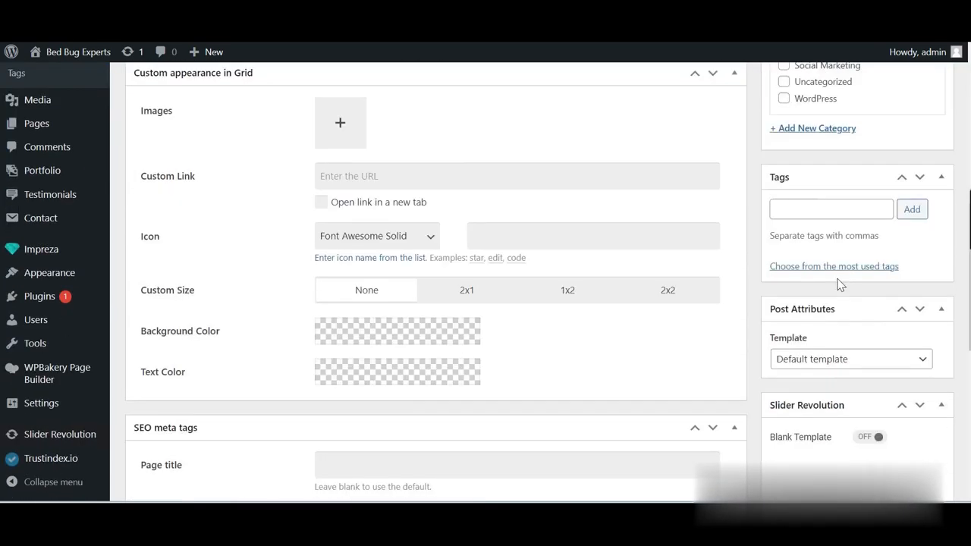
scroll(843, 357, "up", 15)
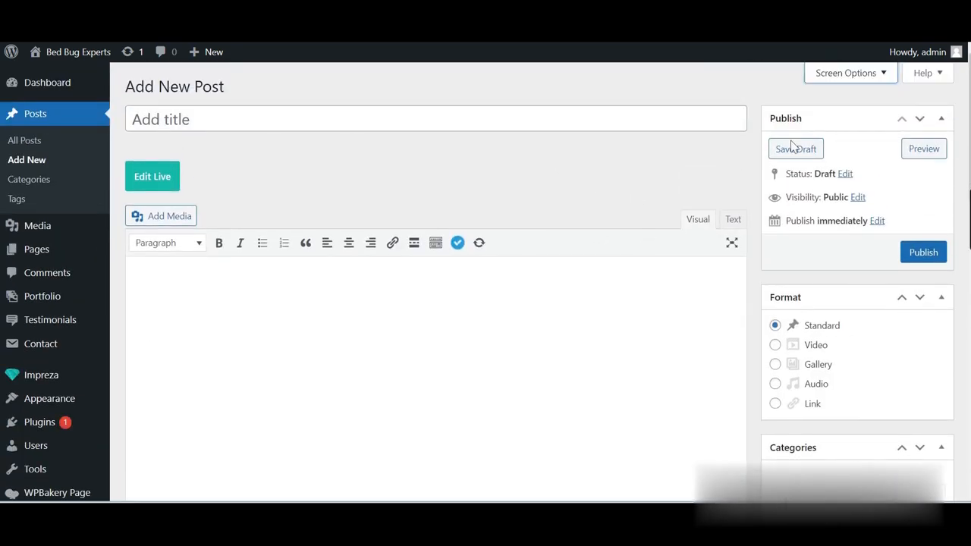
Enable the Featured image element in the post editor's Screen Options and check for its box among the post settings.
left_click(884, 75)
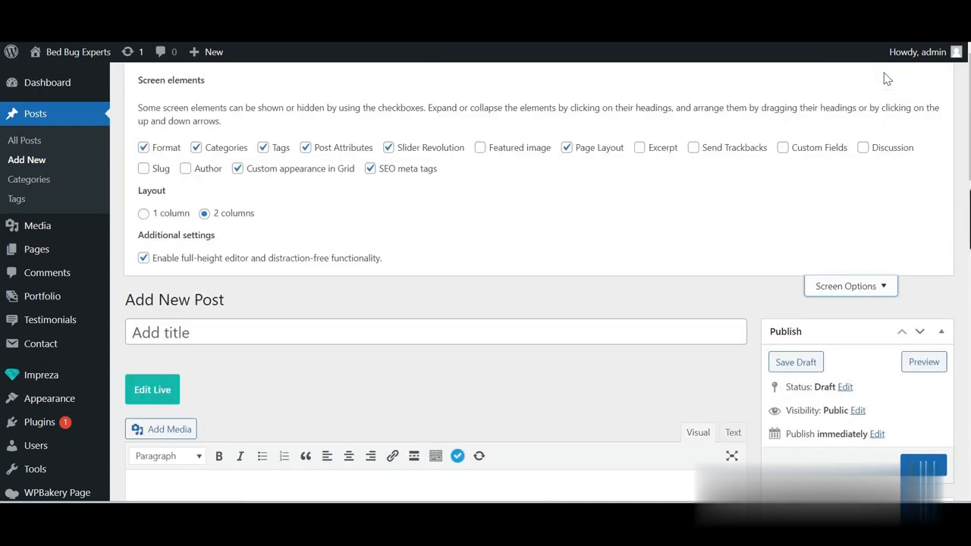
left_click(886, 81)
left_click(884, 73)
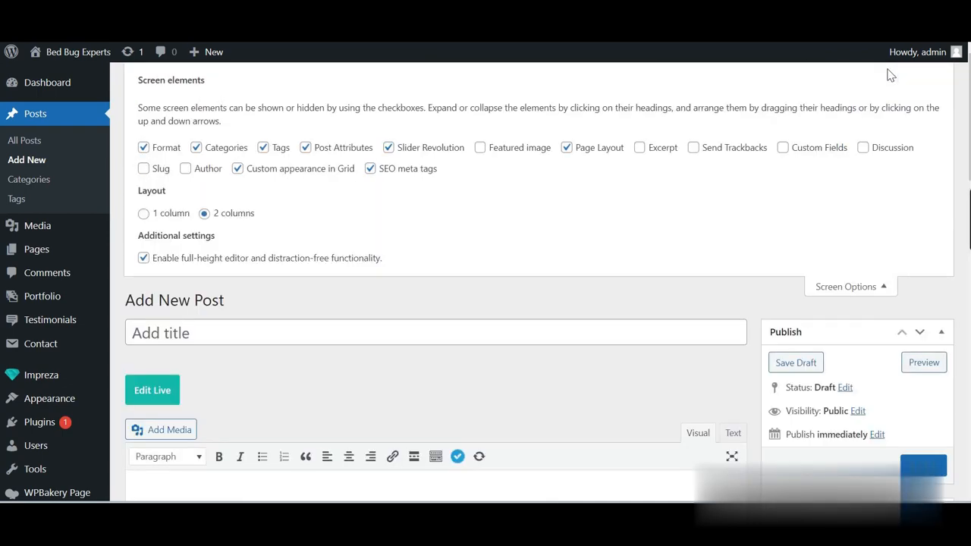
left_click(480, 149)
left_click(522, 150)
left_click(886, 290)
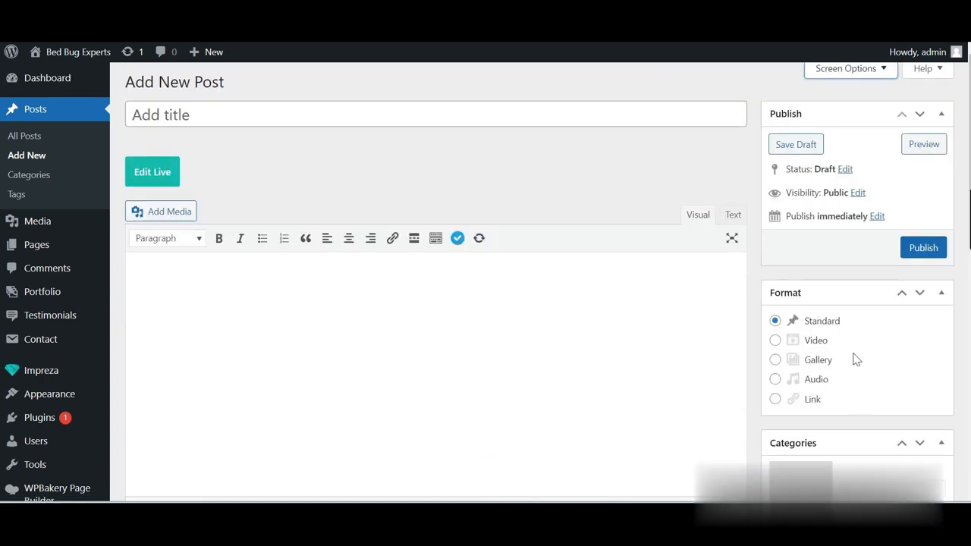
scroll(854, 357, "down", 7)
scroll(840, 324, "down", 4)
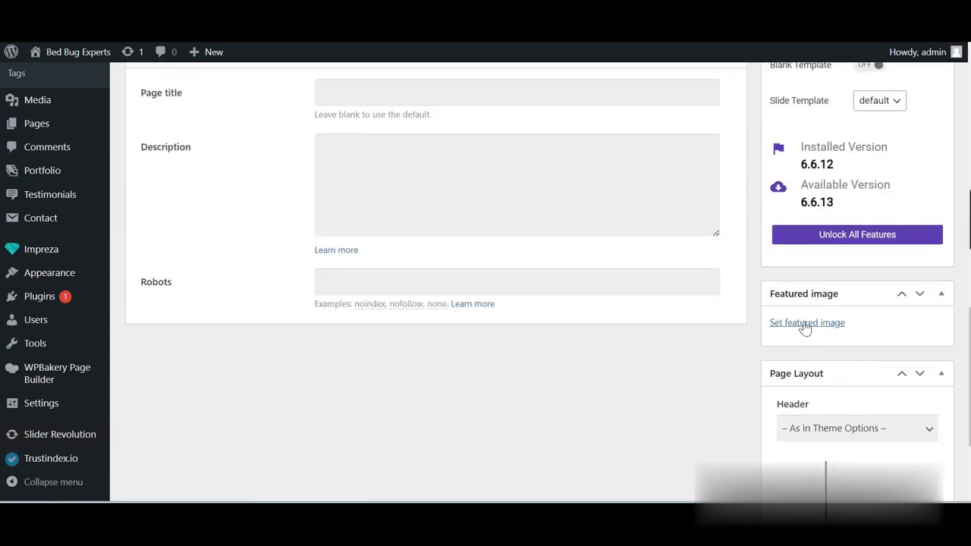
scroll(708, 281, "up", 7)
scroll(468, 261, "up", 5)
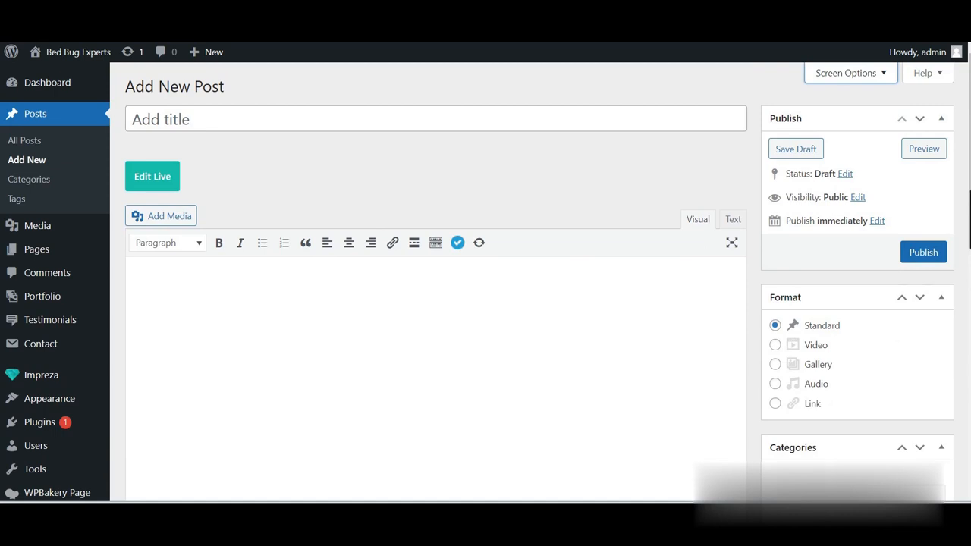
Switch to the Smile dental care site's block editor and examine the post settings, including the Featured image section.
left_click(380, 9)
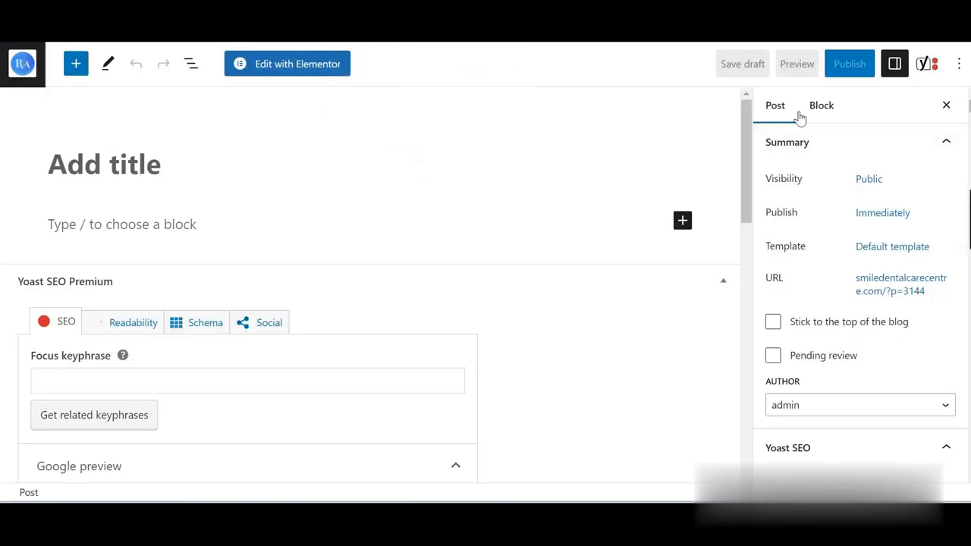
scroll(867, 228, "down", 3)
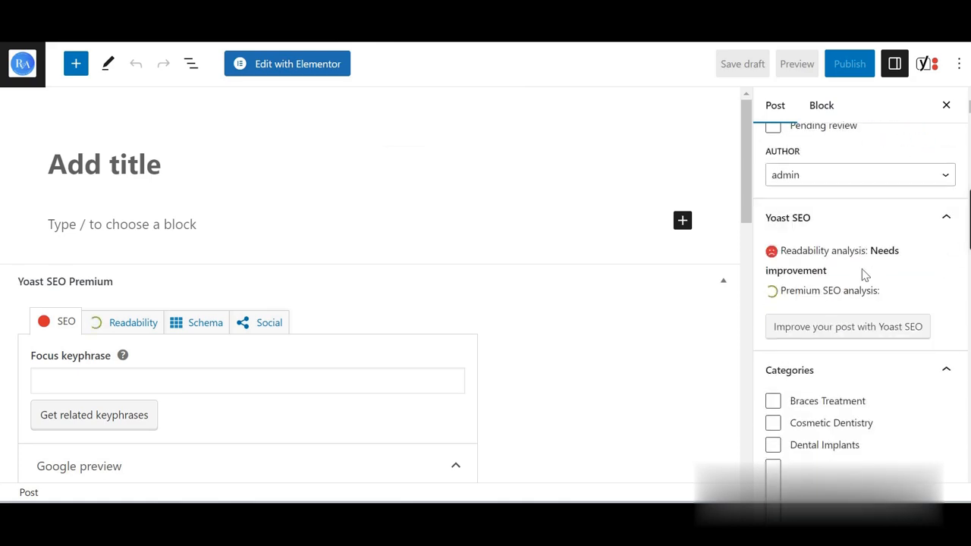
scroll(862, 275, "up", 3)
scroll(910, 319, "down", 9)
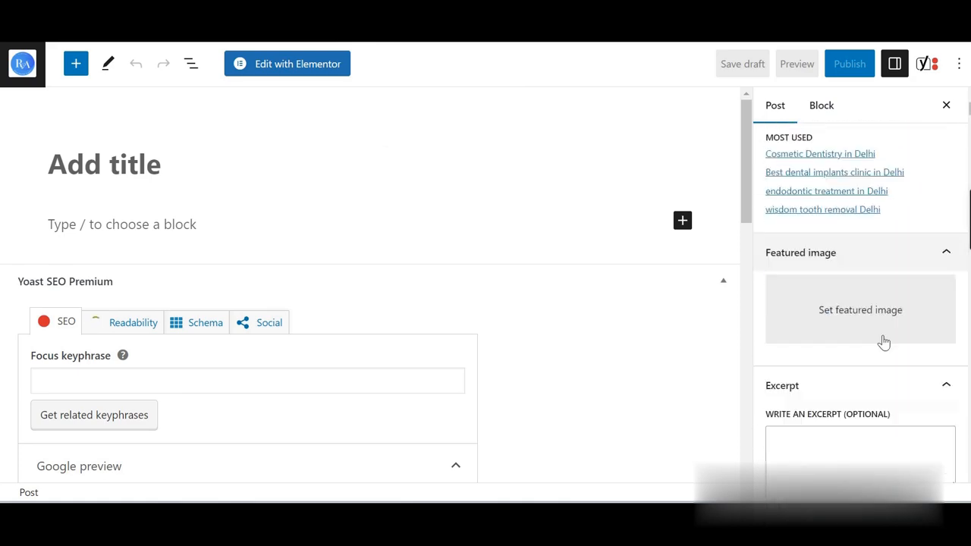
scroll(847, 281, "down", 3)
scroll(898, 291, "up", 4)
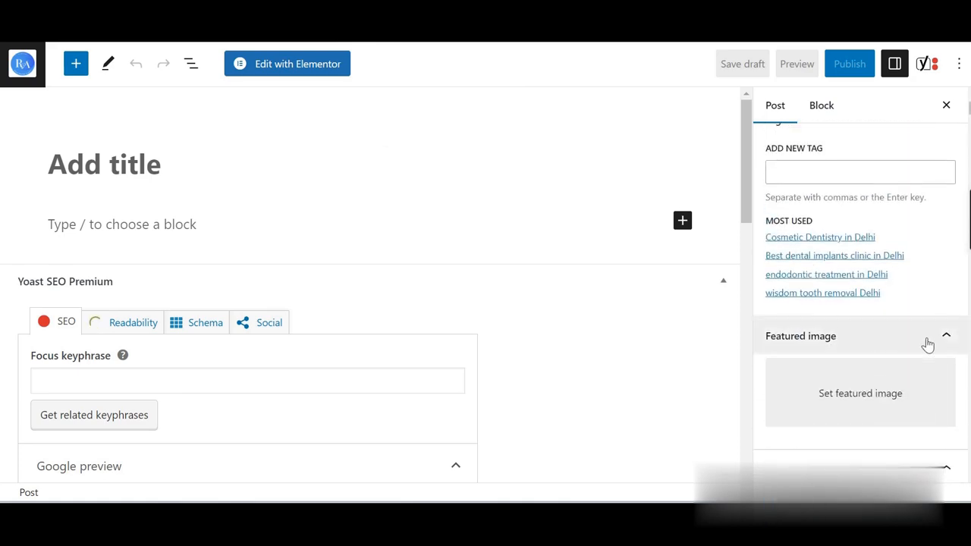
scroll(895, 349, "down", 7)
scroll(840, 332, "up", 2)
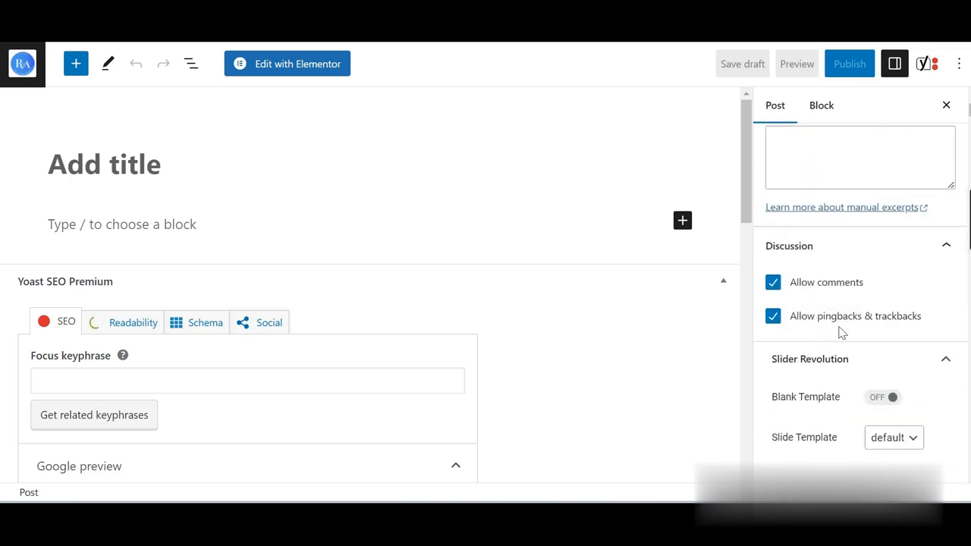
scroll(841, 332, "up", 4)
scroll(882, 310, "up", 4)
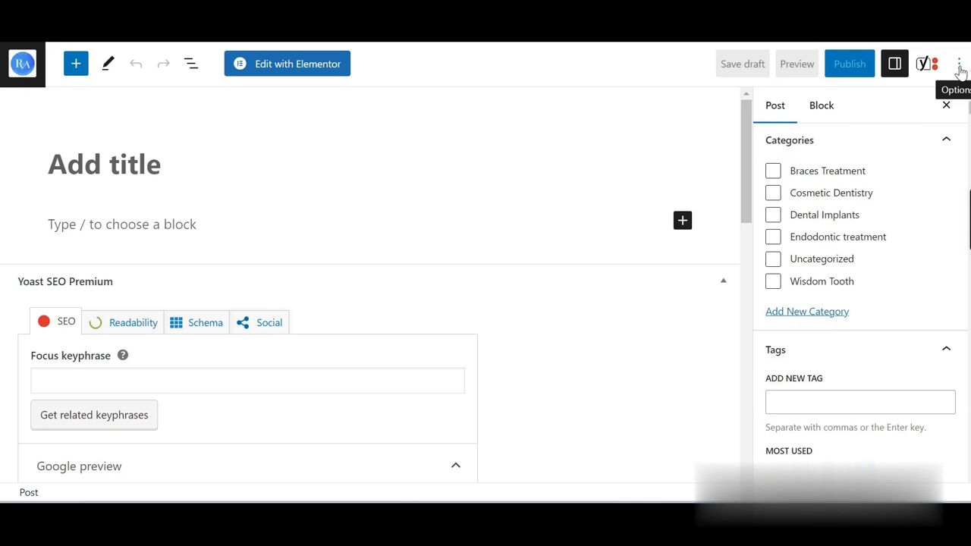
Toggle the Featured image panel off and back on in the block editor's preferences, and close the preferences.
left_click(959, 69)
scroll(816, 304, "down", 3)
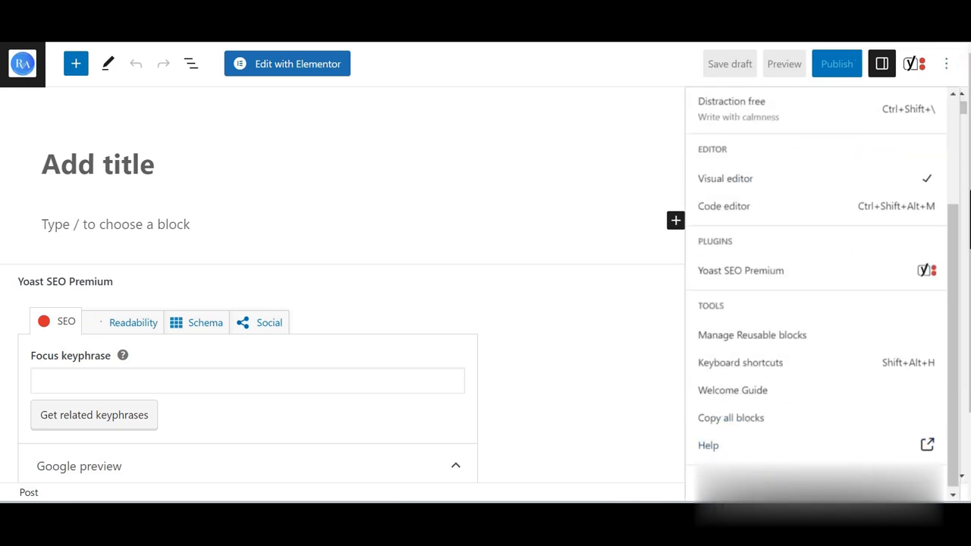
left_click(726, 483)
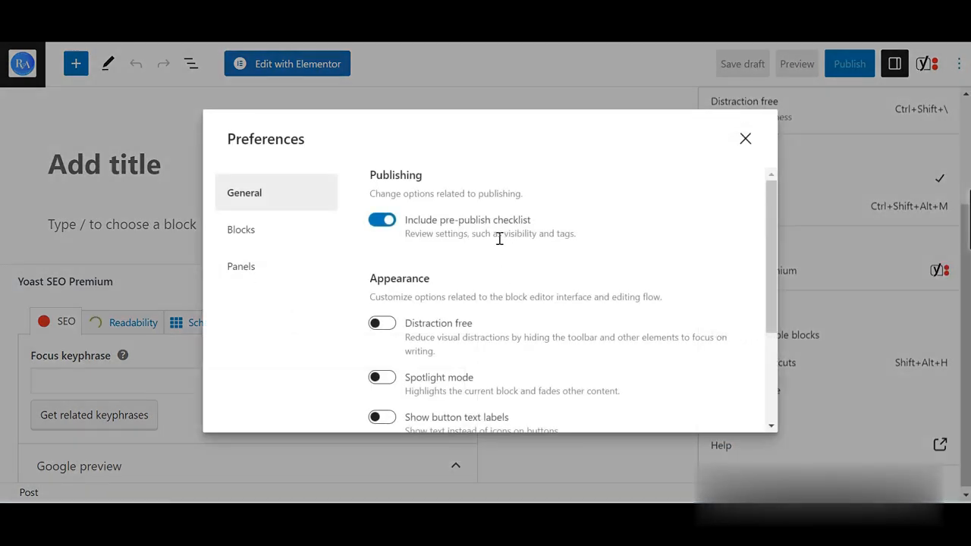
left_click(254, 270)
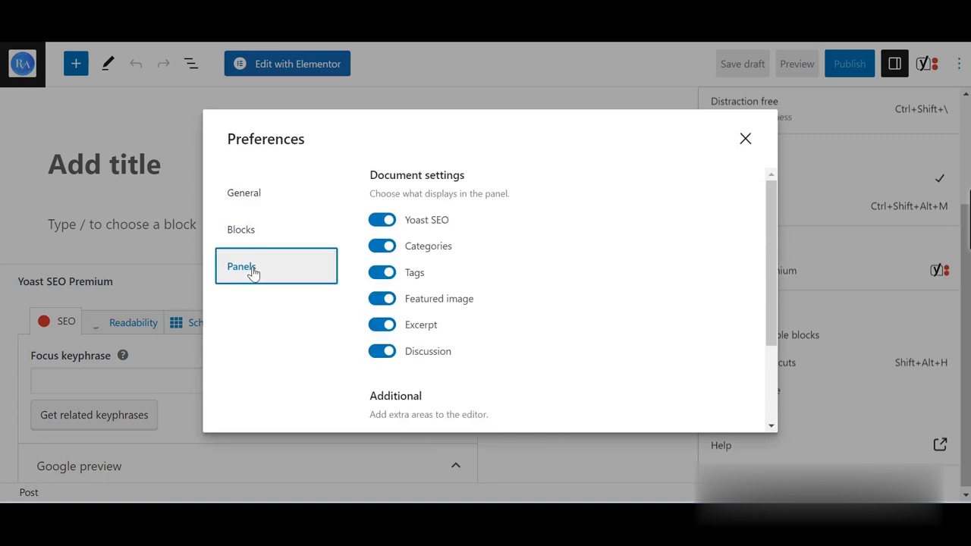
left_click(381, 301)
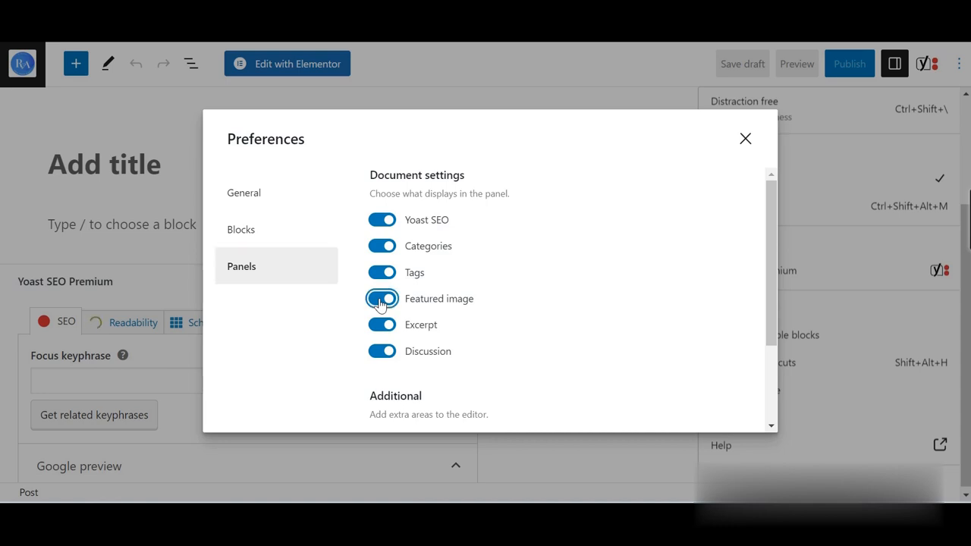
left_click(381, 301)
left_click(380, 300)
left_click(745, 139)
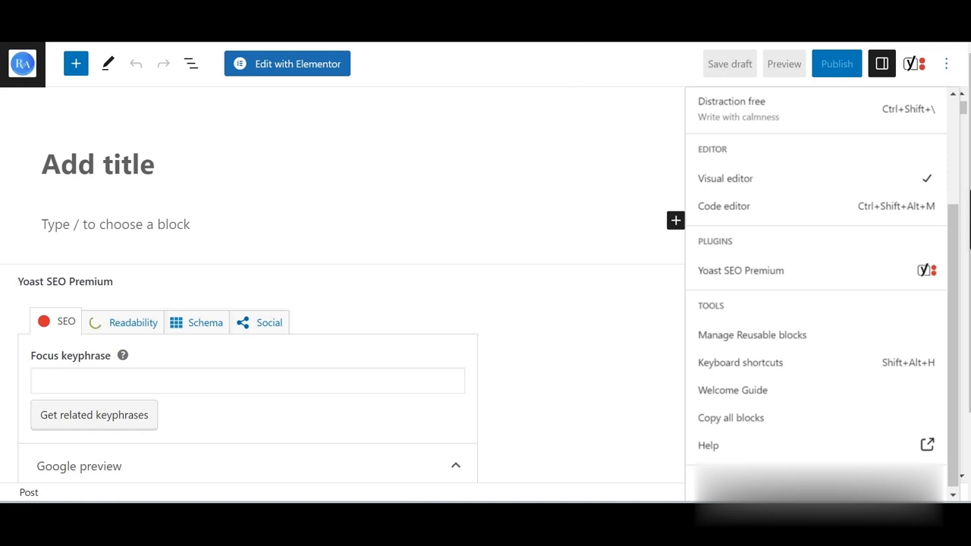
Open the Impreza Child theme's functions.php in the Bed Bug Experts site's Theme File Editor.
left_click(607, 11)
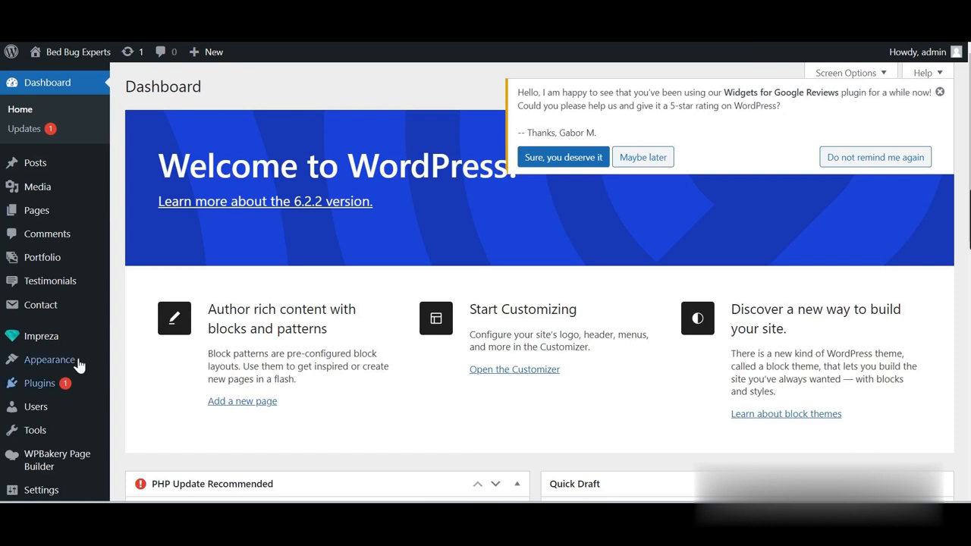
mouse_move(61, 364)
left_click(156, 440)
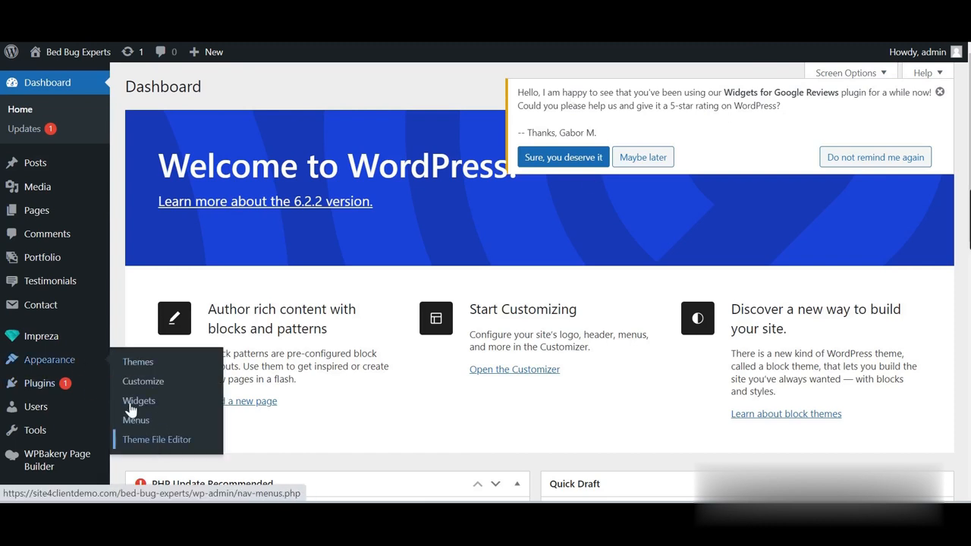
left_click(151, 448)
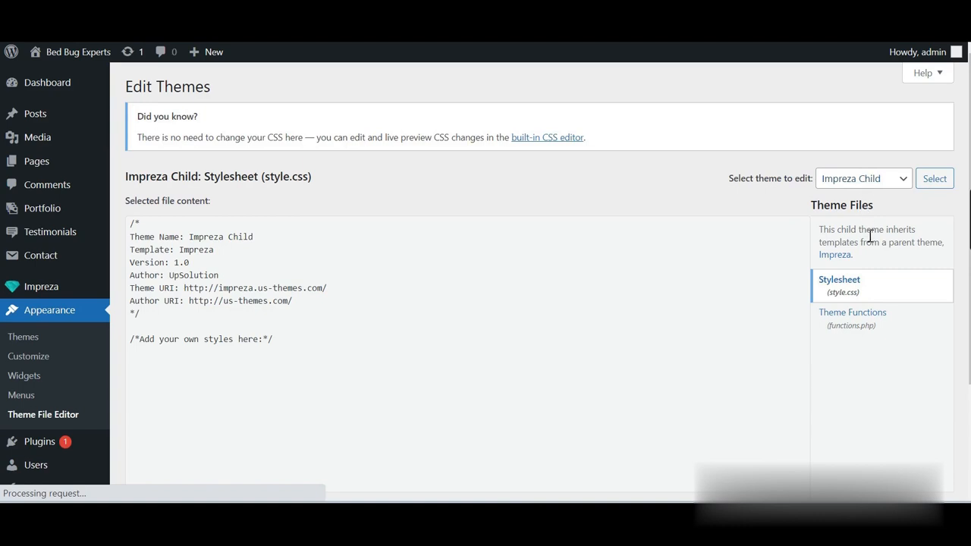
left_click(862, 327)
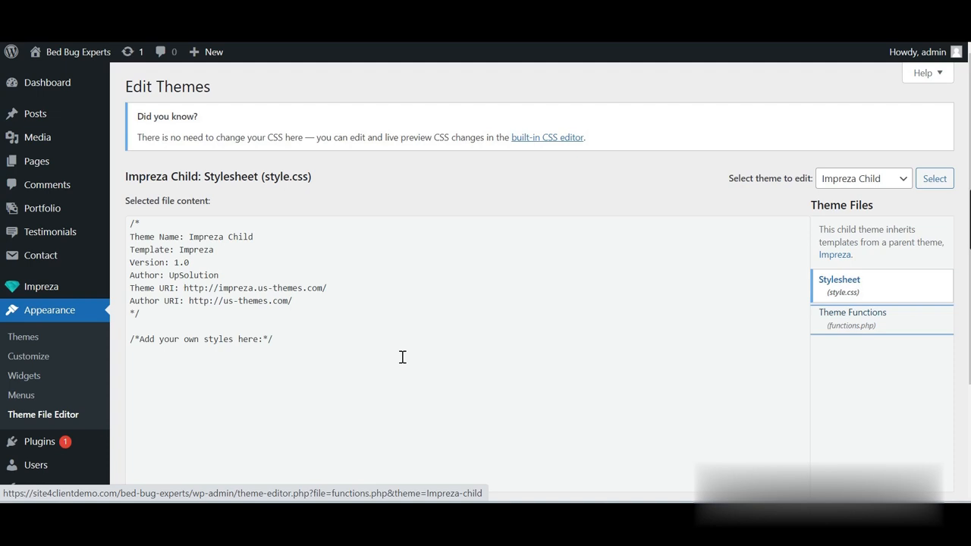
left_click(867, 315)
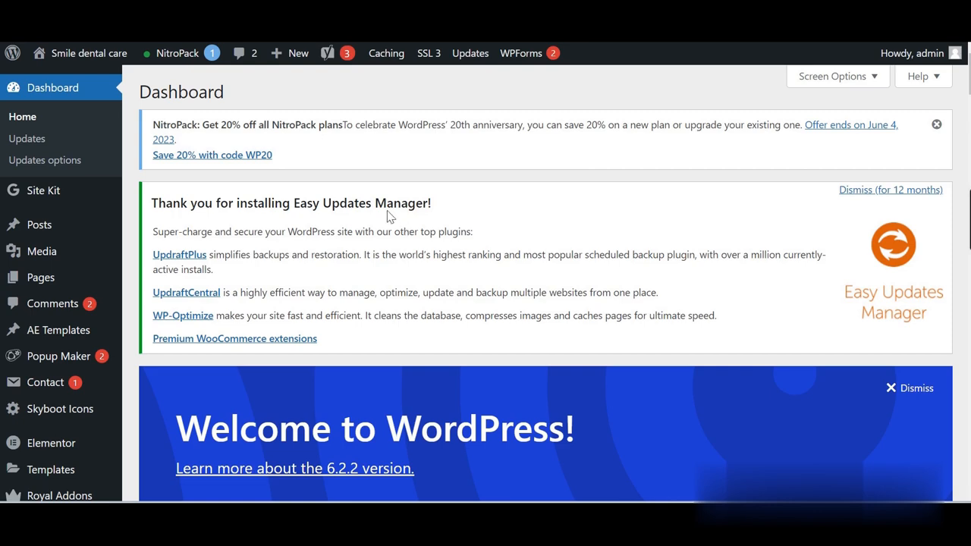
Open the Hello Elementor theme's functions.php in the Smile dental care site's Theme File Editor.
scroll(346, 217, "down", 2)
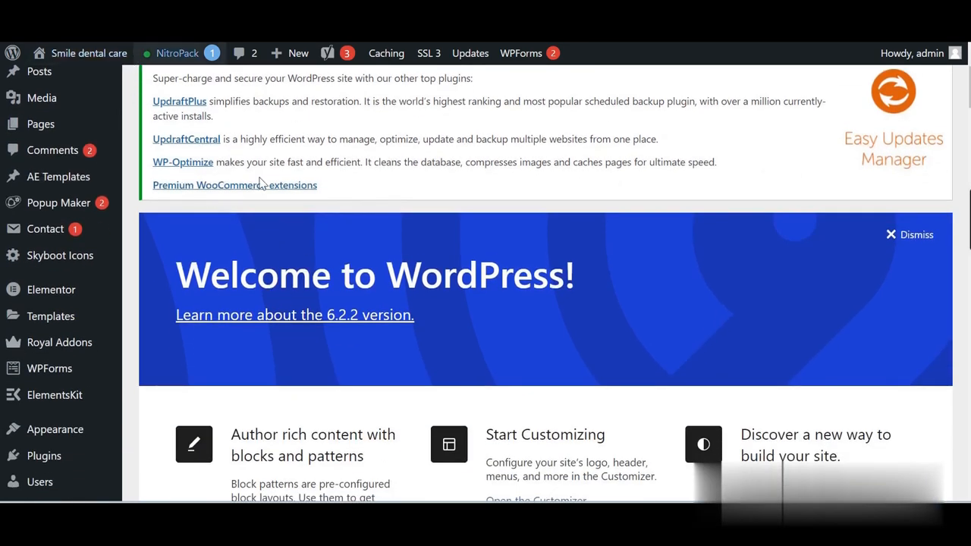
scroll(326, 296, "down", 2)
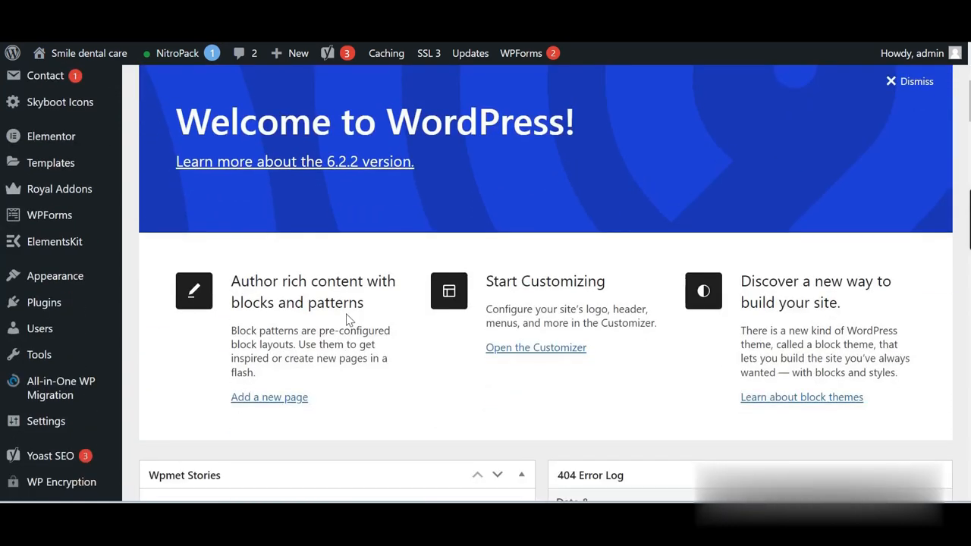
mouse_move(69, 279)
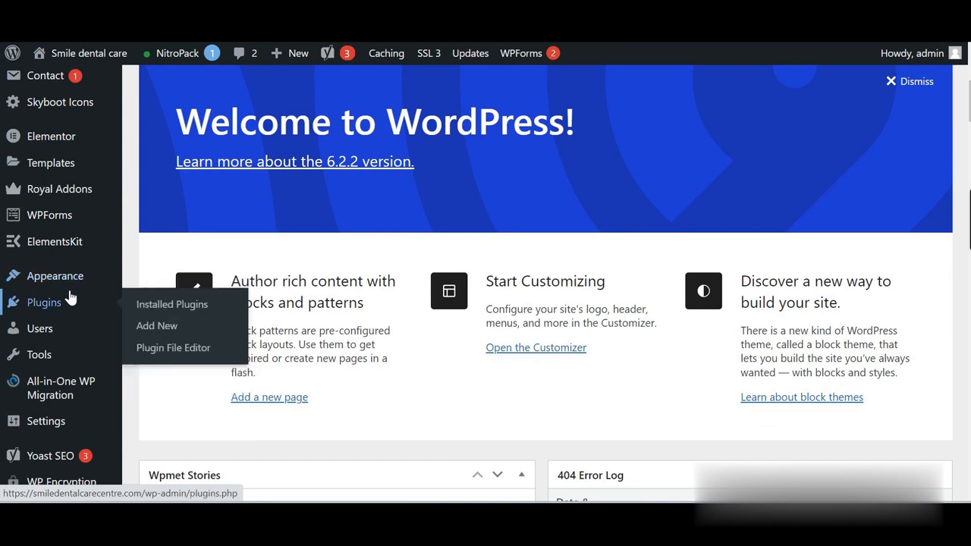
mouse_move(68, 336)
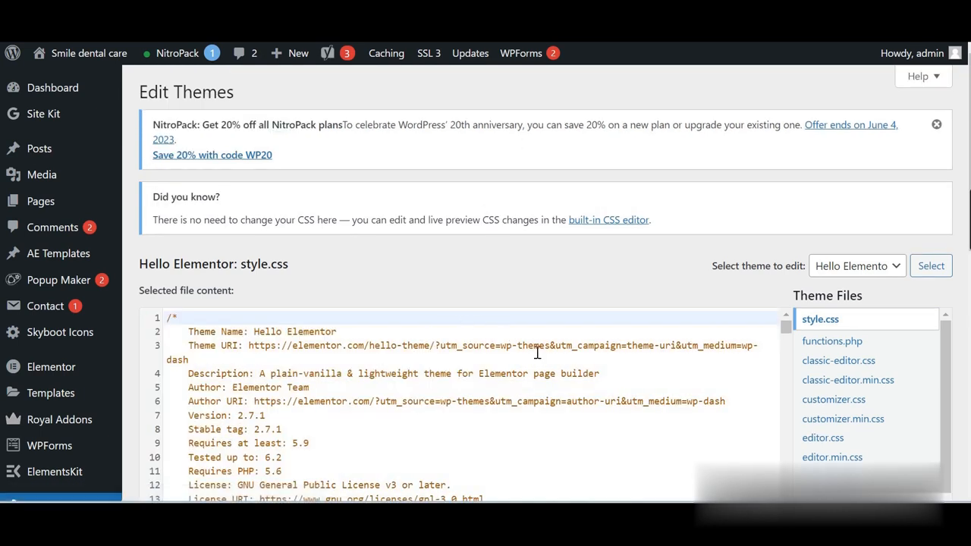
scroll(946, 323, "down", 3)
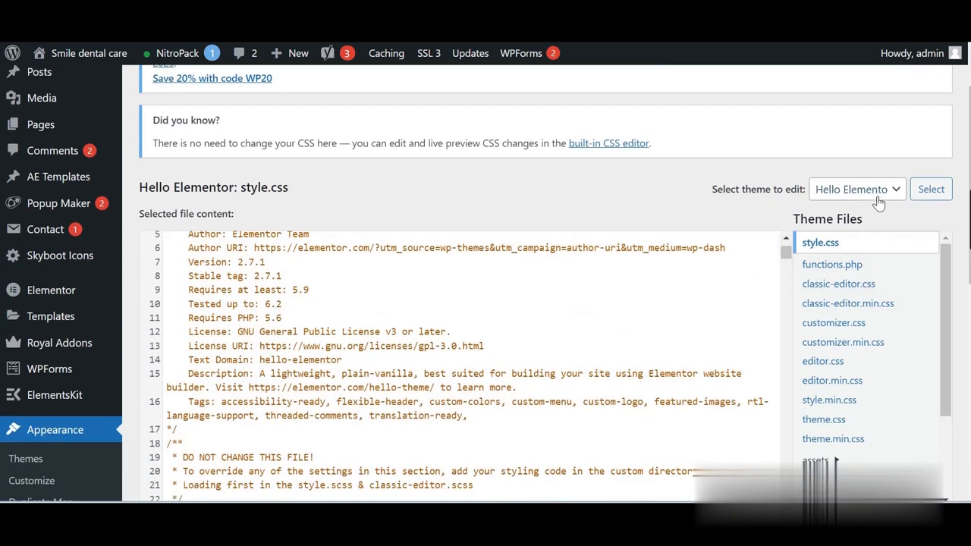
scroll(902, 347, "down", 3)
scroll(903, 360, "up", 3)
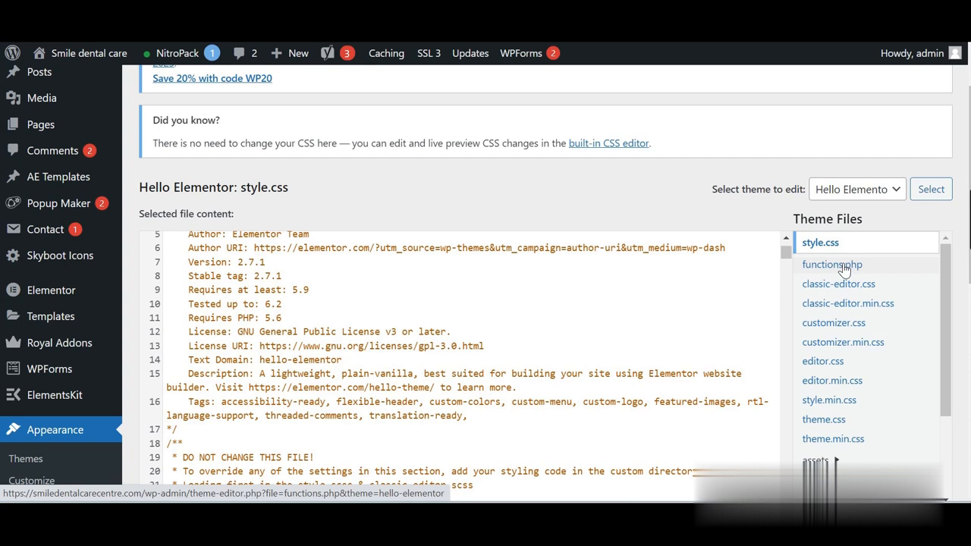
left_click(843, 269)
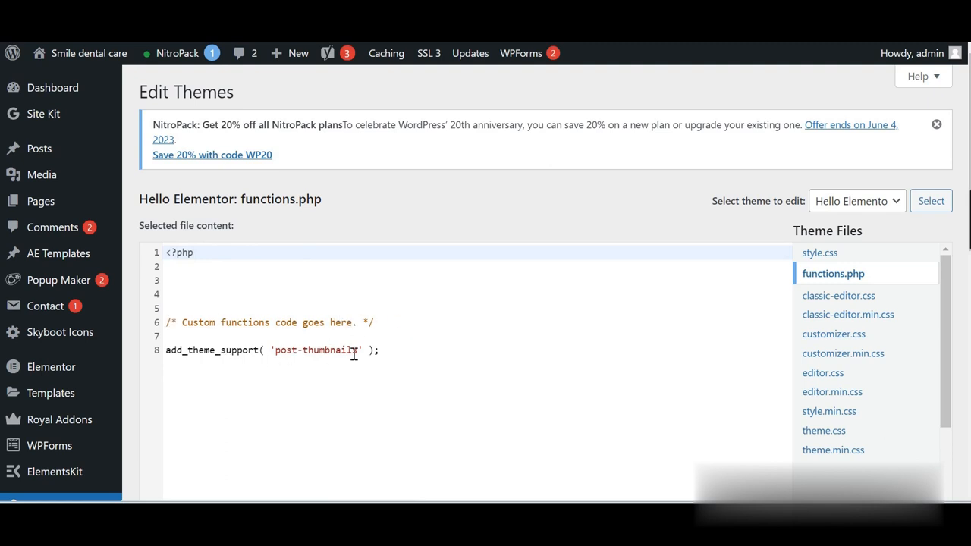
Select the line add_theme_support( 'post-thumbnails' ); in Hello Elementor's functions.php, and review the code and the option to update the file.
left_click(390, 350)
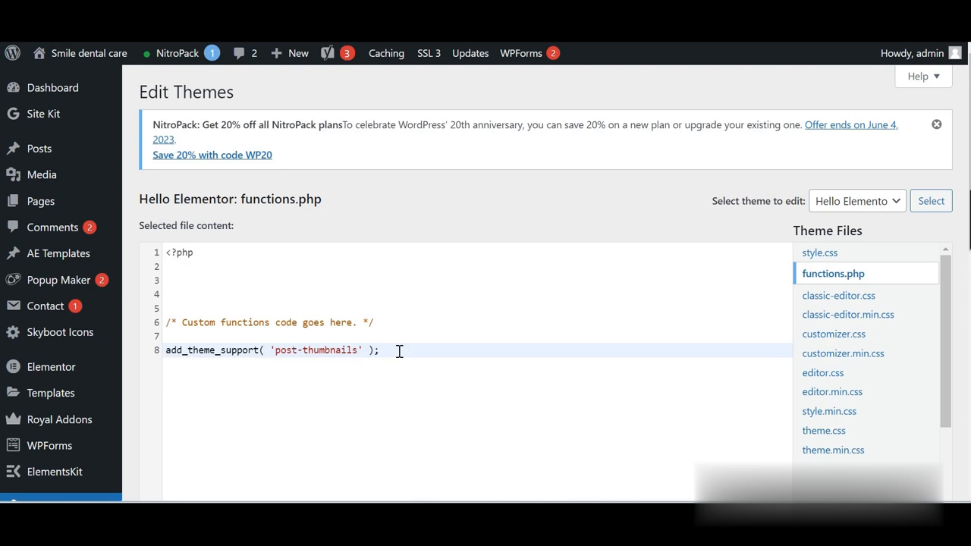
double_click(165, 351)
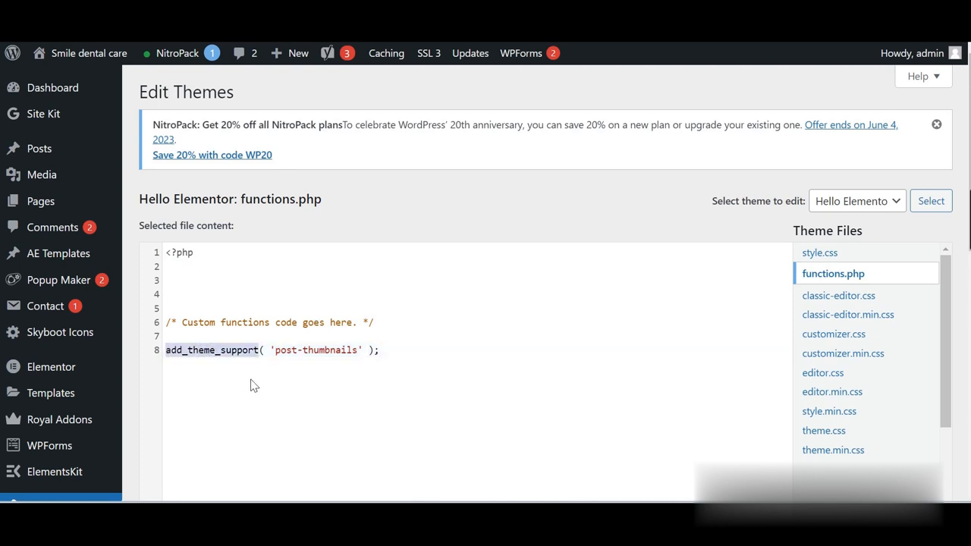
key("shift+End")
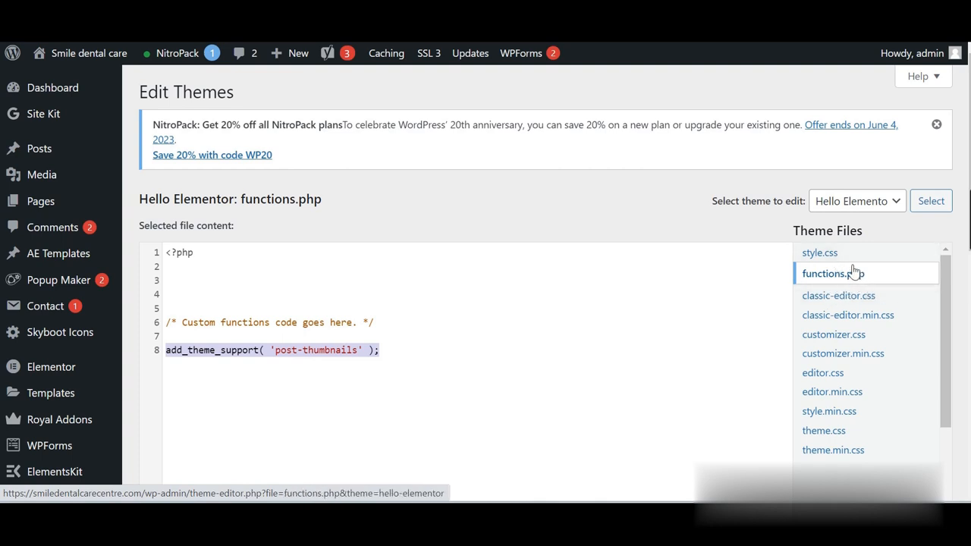
double_click(397, 350)
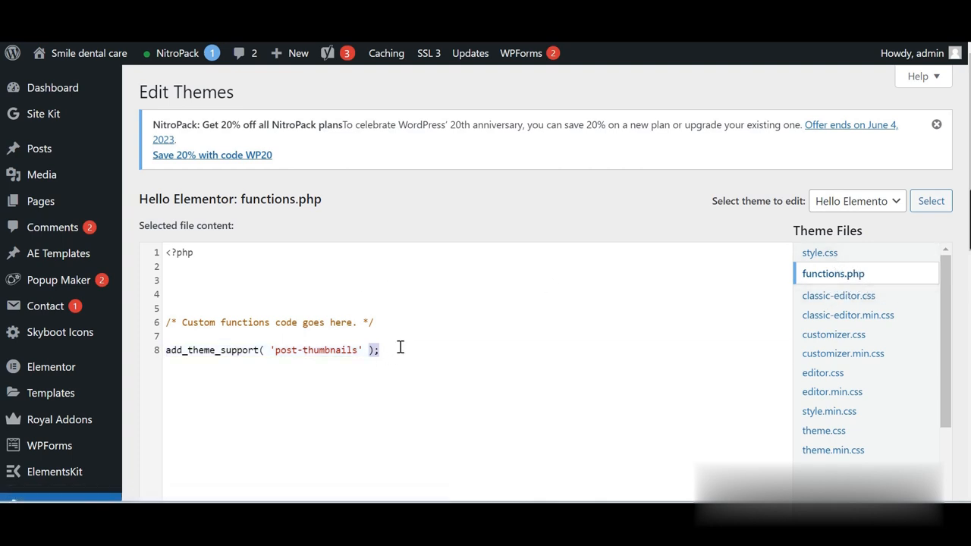
scroll(943, 325, "down", 3)
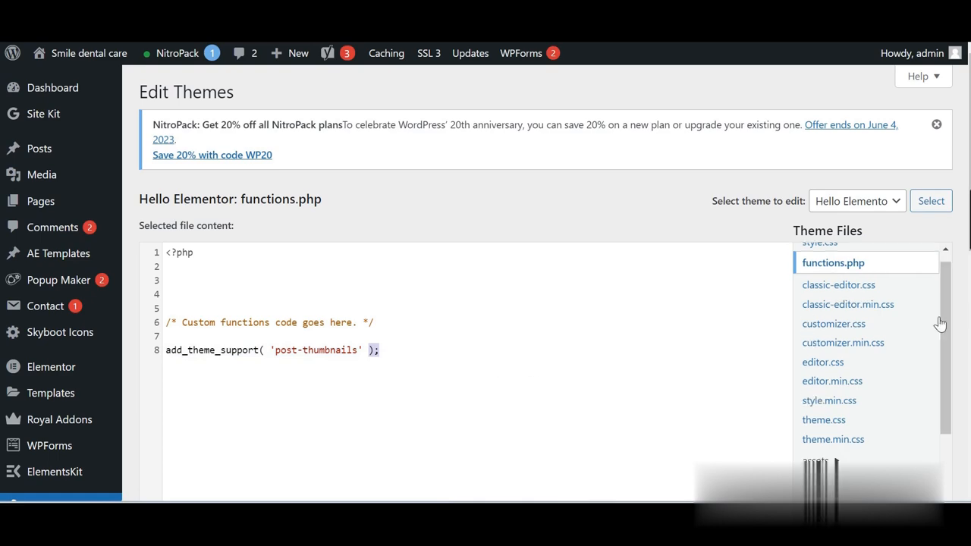
scroll(348, 369, "down", 3)
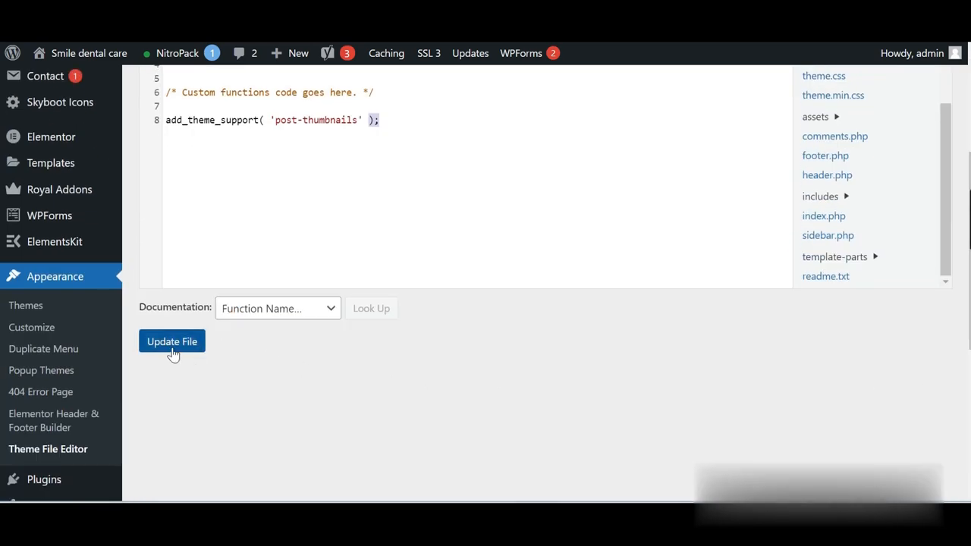
scroll(570, 309, "up", 3)
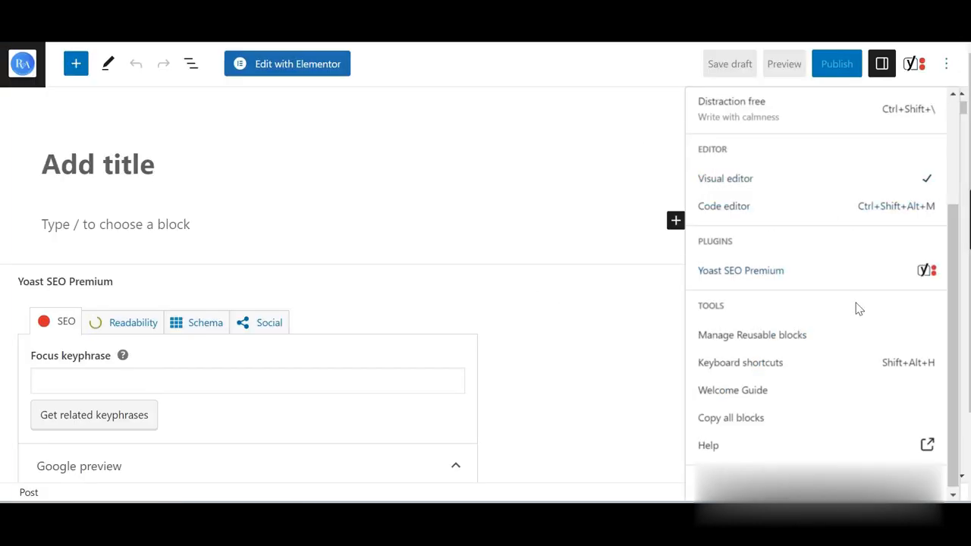
Switch to the post editor, examine the post settings' Featured image section, and return to the post-thumbnails line in functions.php.
left_click(589, 190)
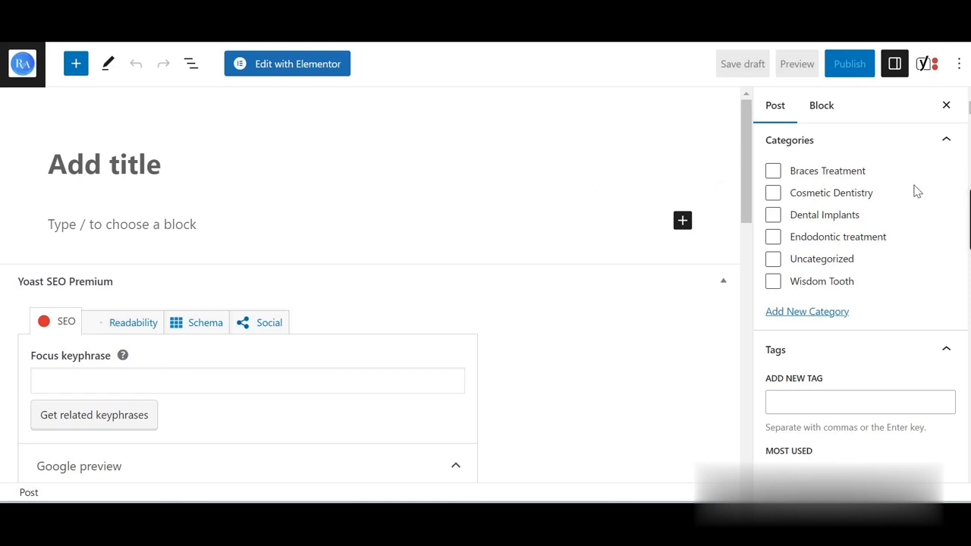
scroll(907, 212, "down", 5)
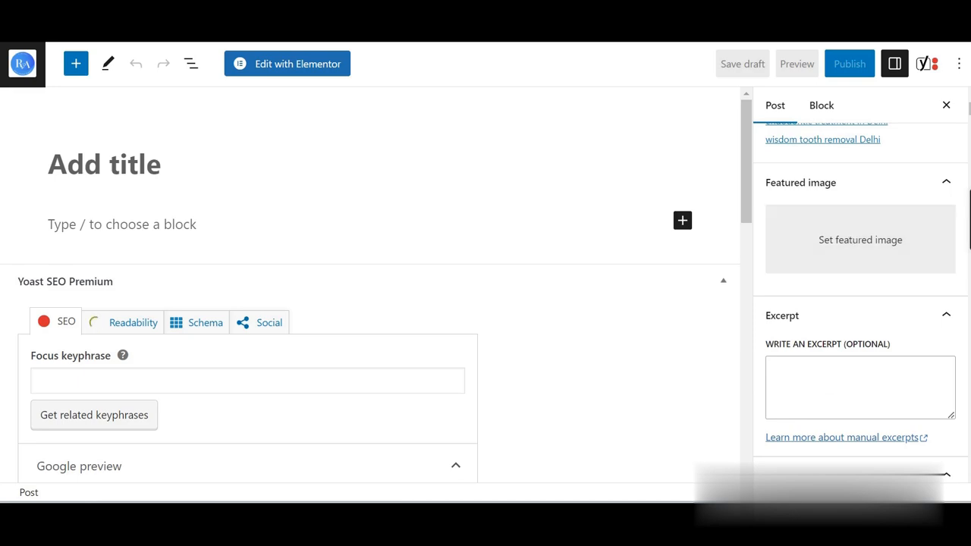
scroll(641, 318, "down", 2)
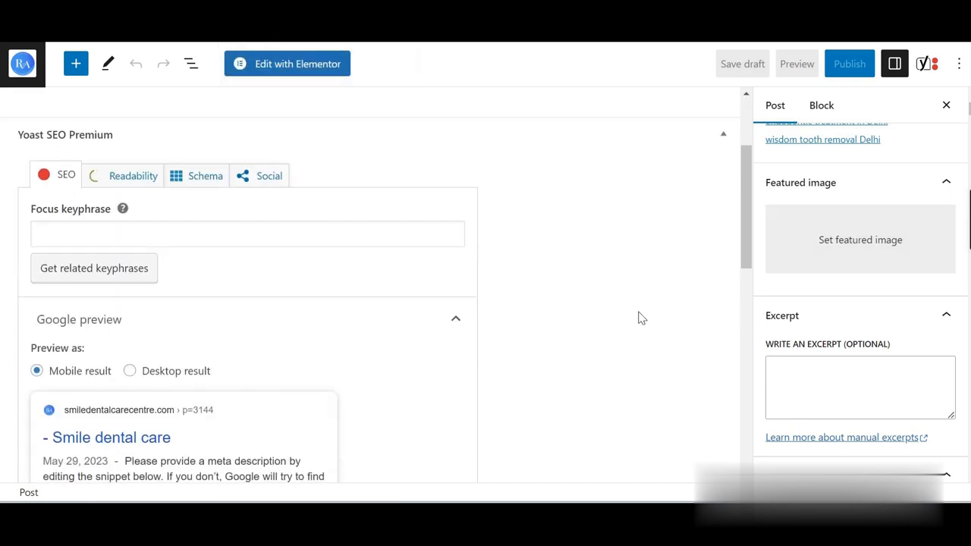
scroll(630, 325, "down", 5)
scroll(674, 321, "up", 6)
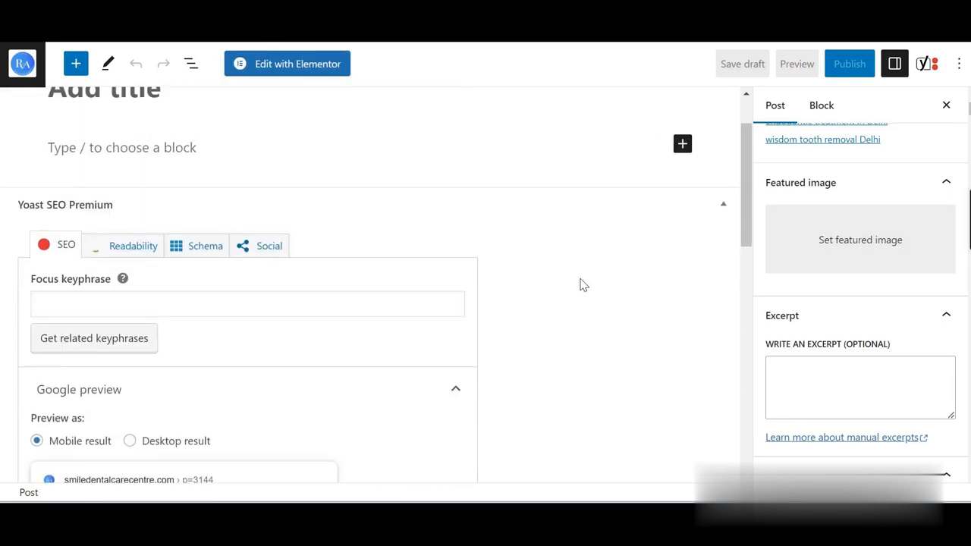
scroll(579, 285, "up", 1)
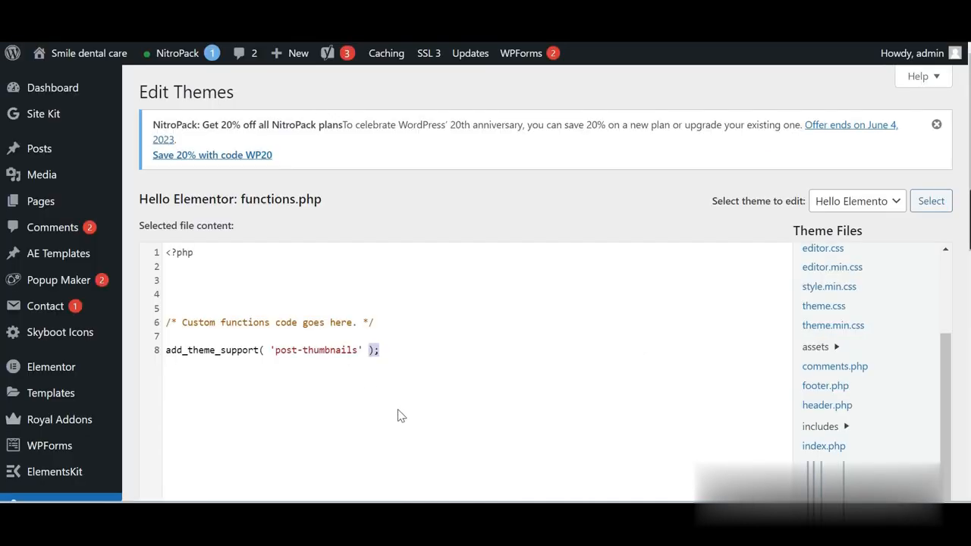
left_click(403, 350)
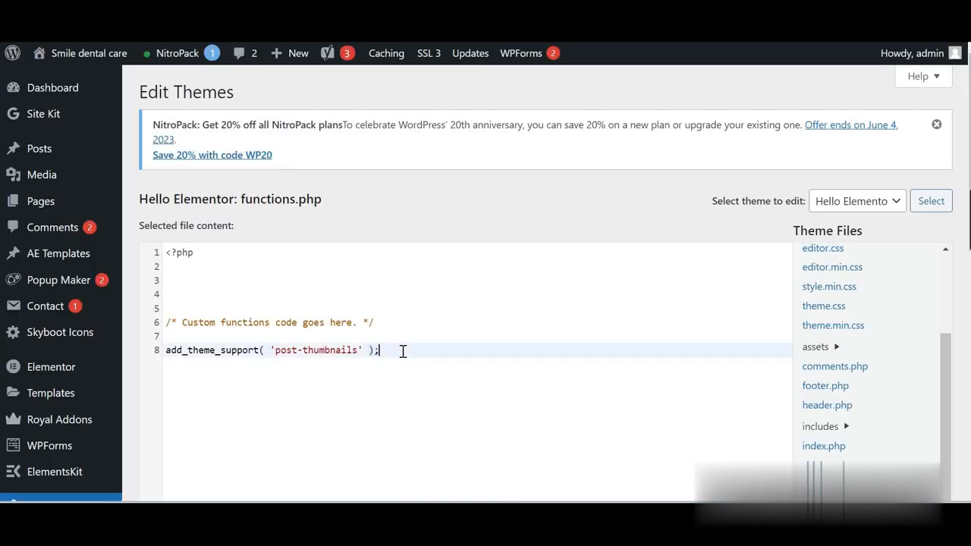